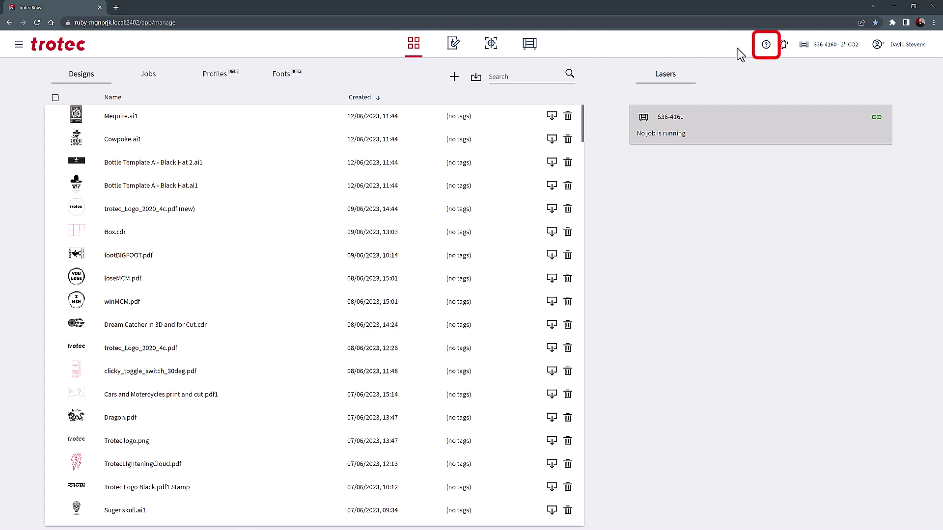
- Look over the keyboard shortcuts help, recent notifications and connected lasers list
click(765, 46)
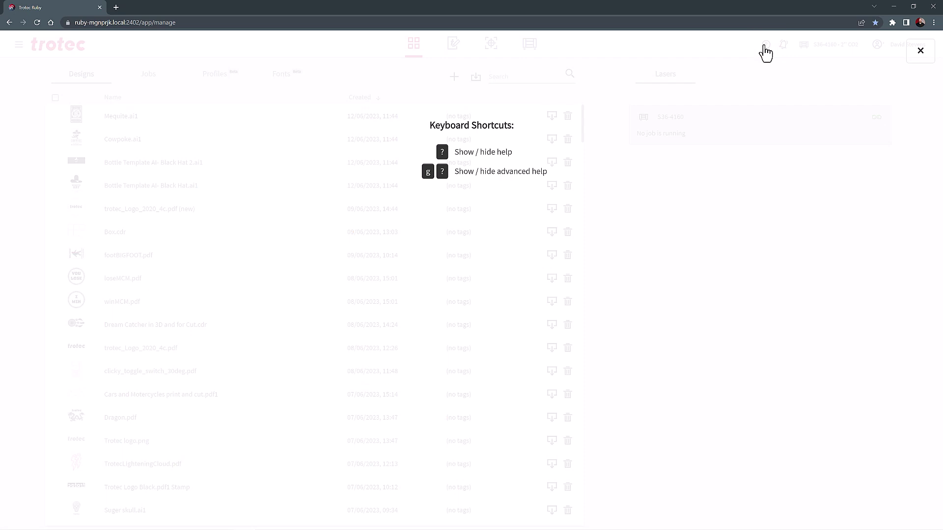
click(916, 59)
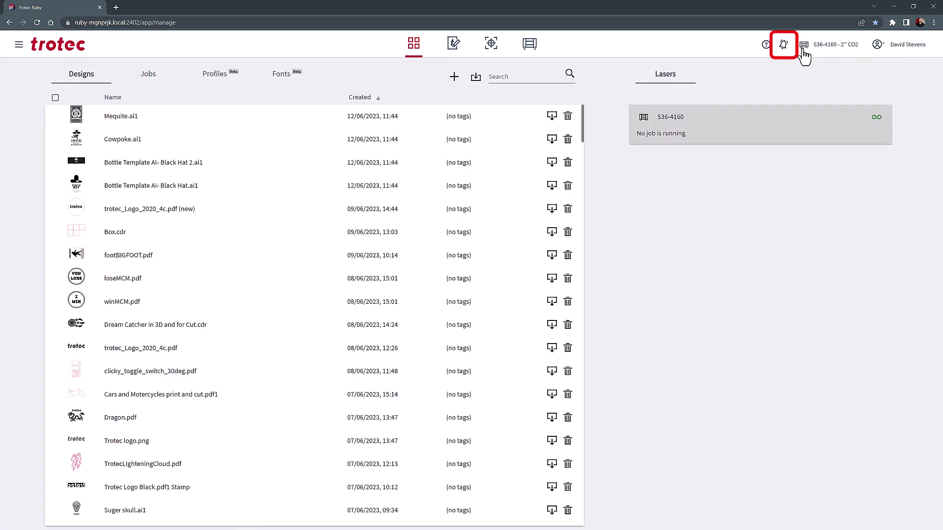
click(784, 48)
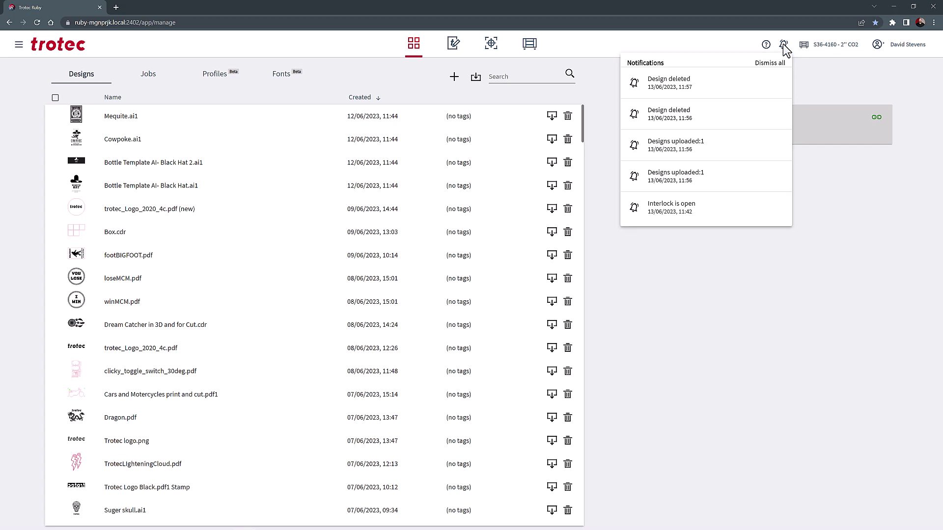
click(785, 47)
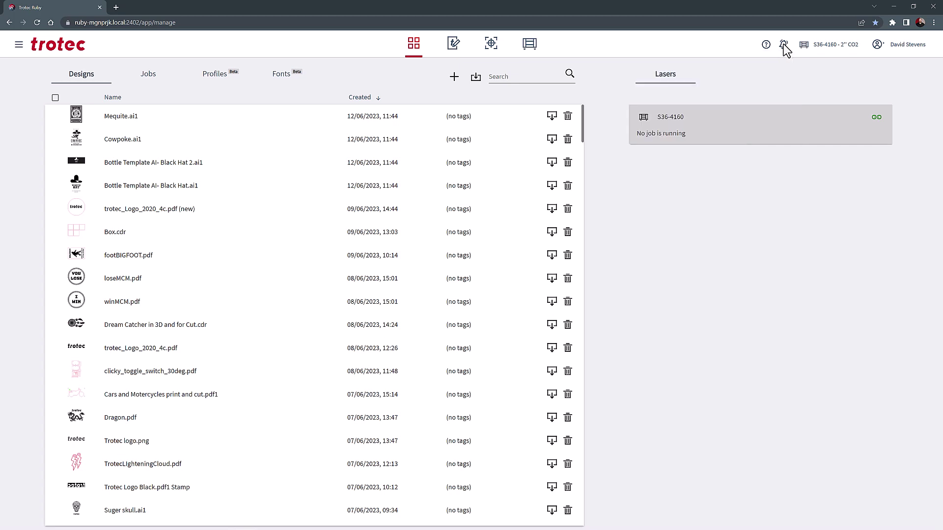
click(832, 49)
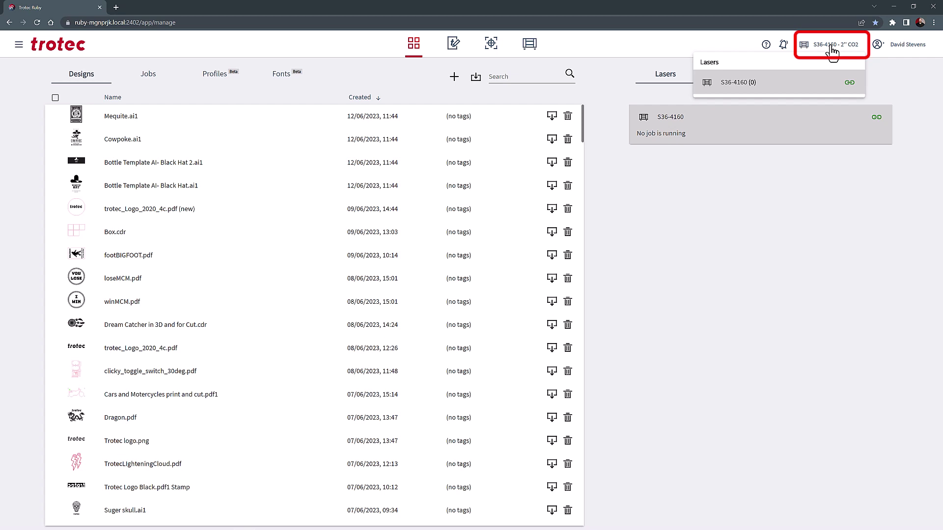
click(831, 49)
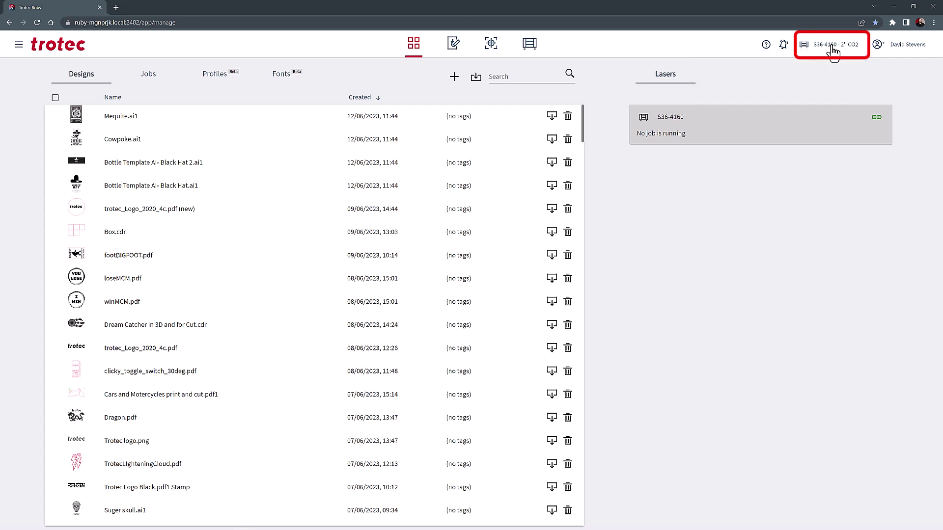
- Check the user account options and the main navigation menu
click(877, 54)
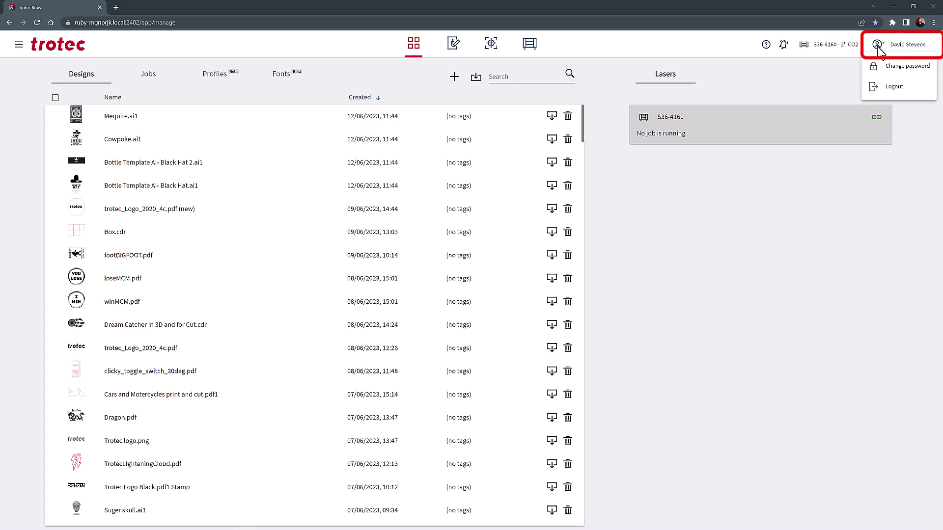
click(895, 44)
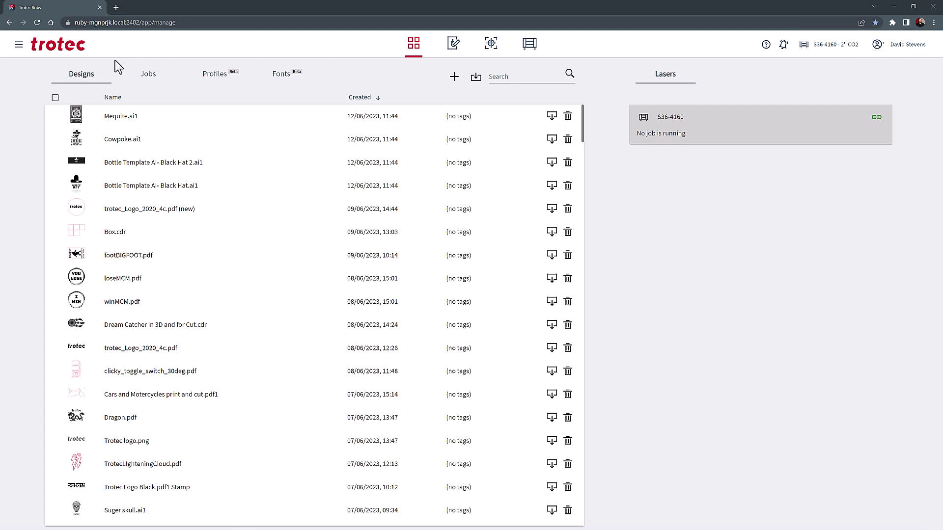
click(18, 47)
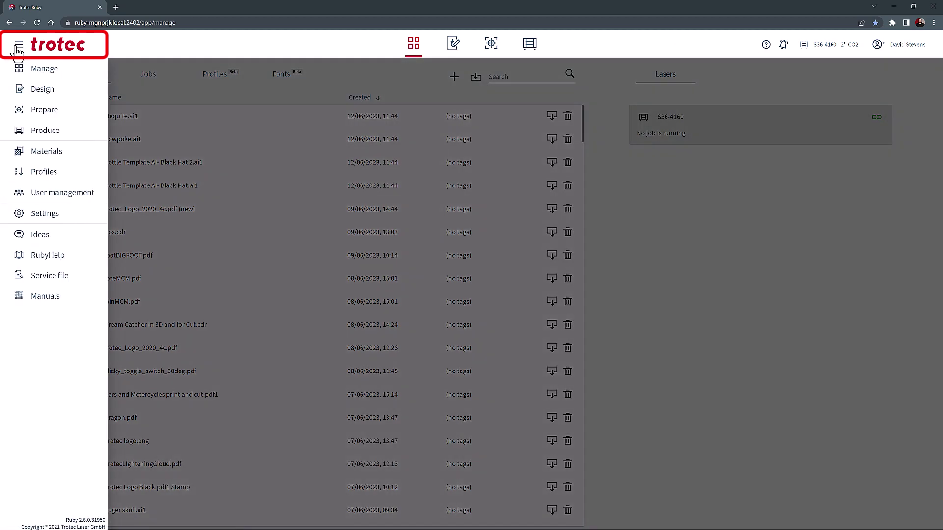
click(18, 47)
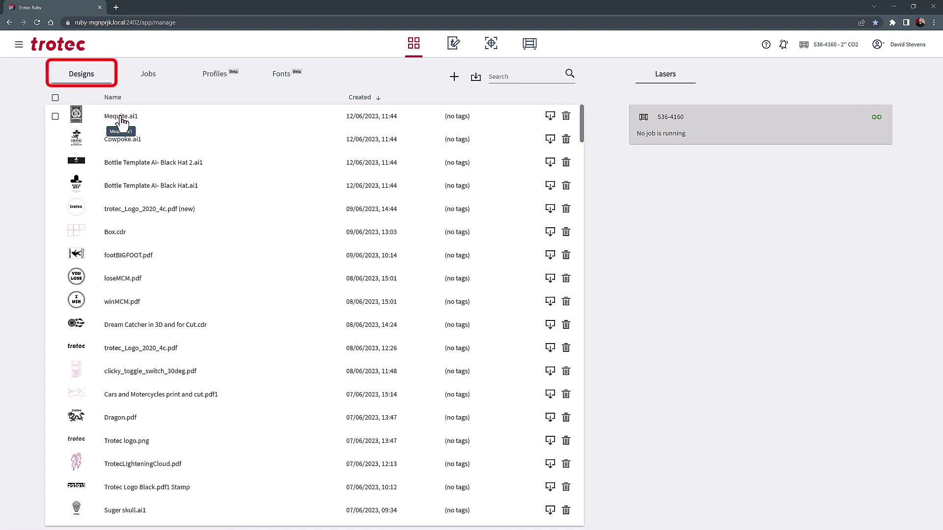
- Import Lyon.svg into the designs and restore the browser window down
click(476, 81)
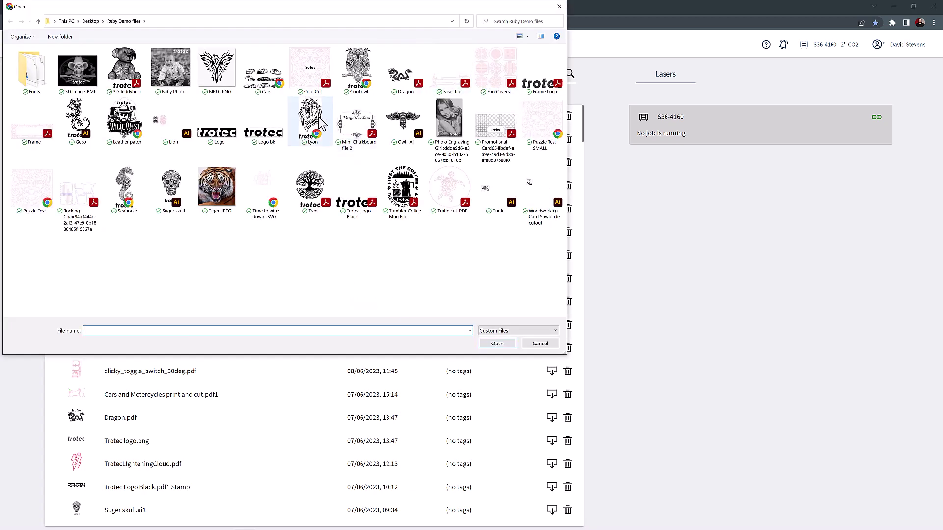
click(310, 118)
click(488, 344)
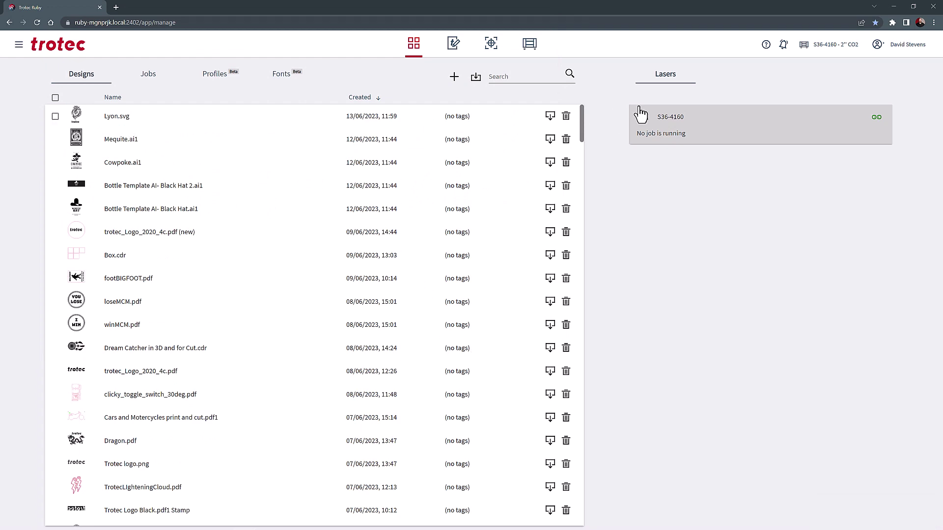
click(915, 7)
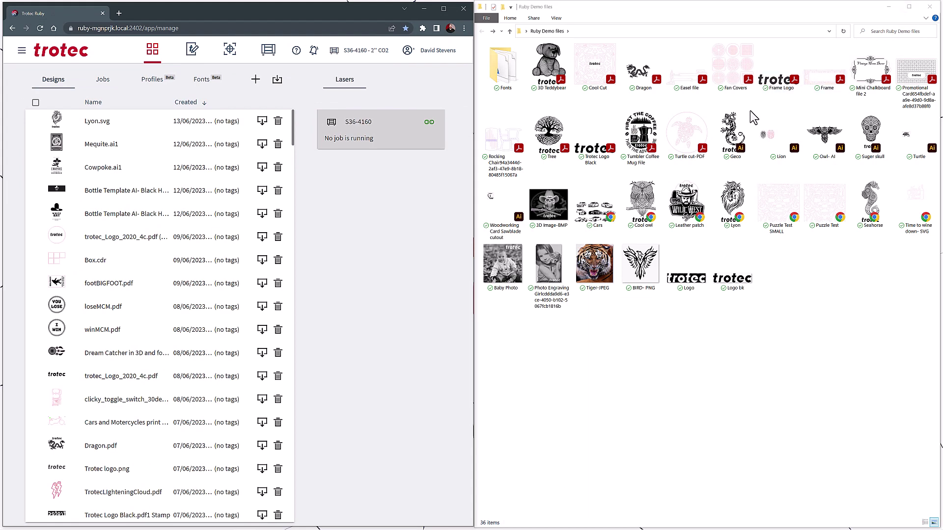
- Drag 22 Ruby Demo files from Explorer into the Ruby Designs list, then maximize the browser
drag(835, 245, 154, 183)
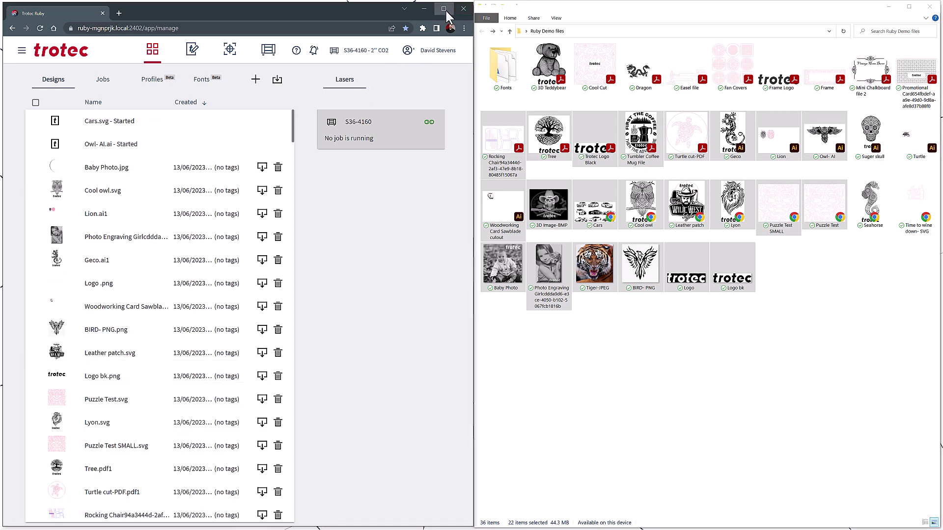
click(444, 9)
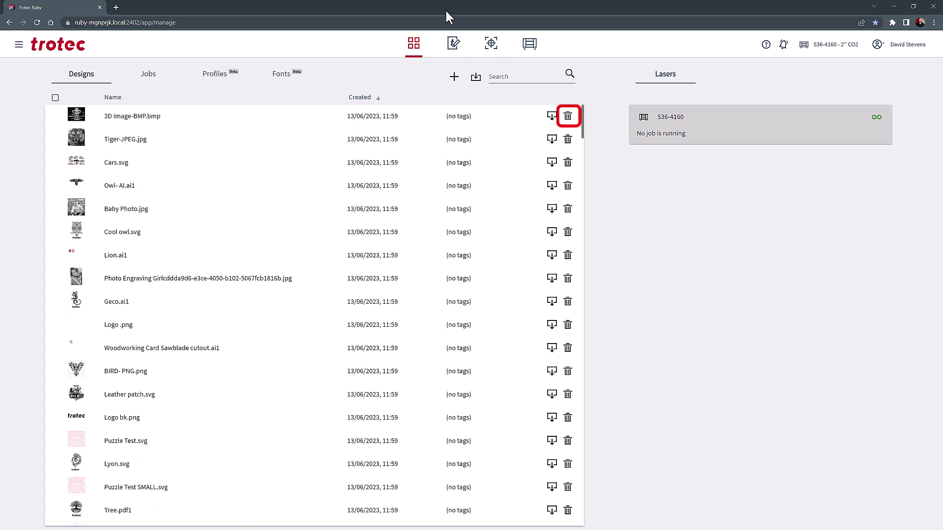
- Delete 3D Image-BMP.bmp, then bulk-delete Tiger-JPEG.jpg, Cars.svg and Owl- AI.ai1
click(568, 117)
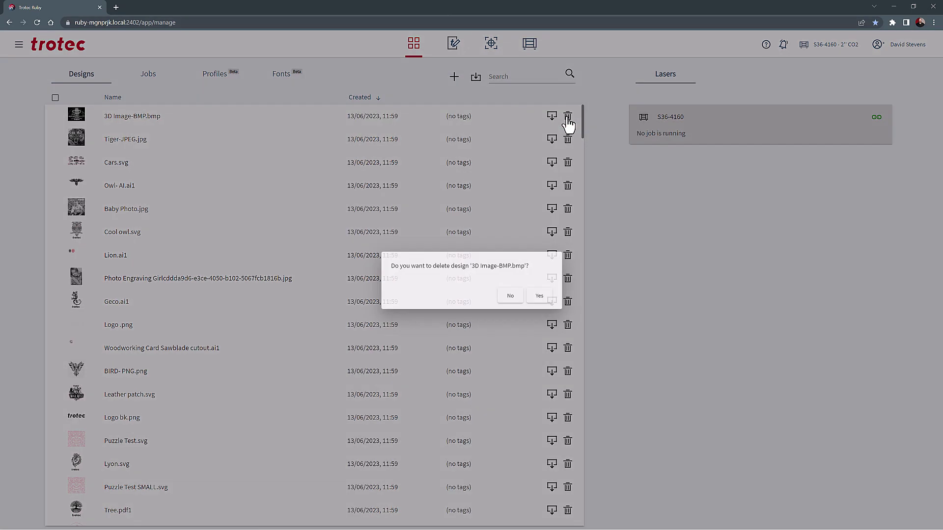
click(545, 297)
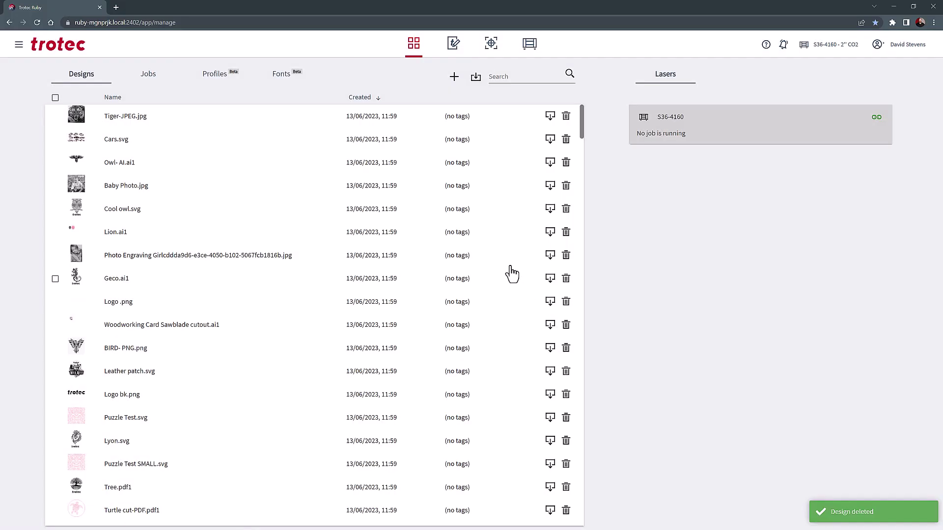
click(55, 117)
click(55, 139)
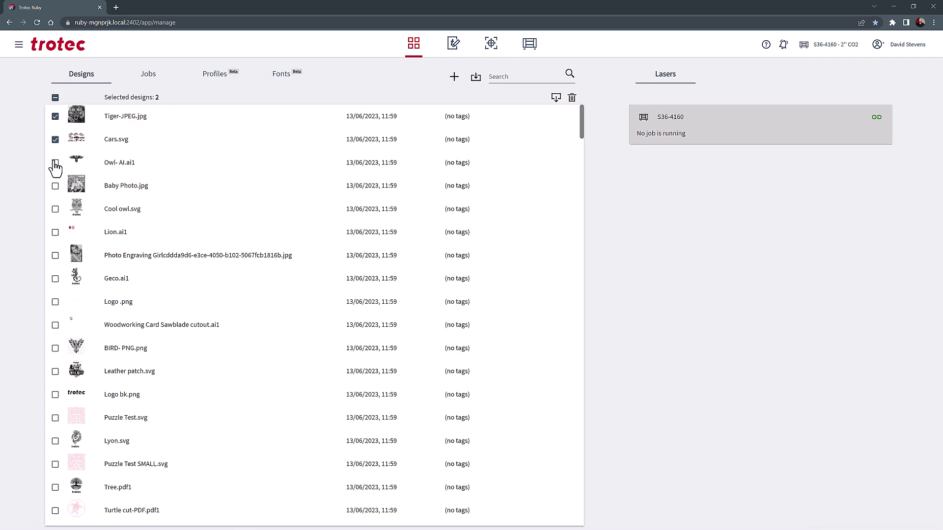
click(55, 162)
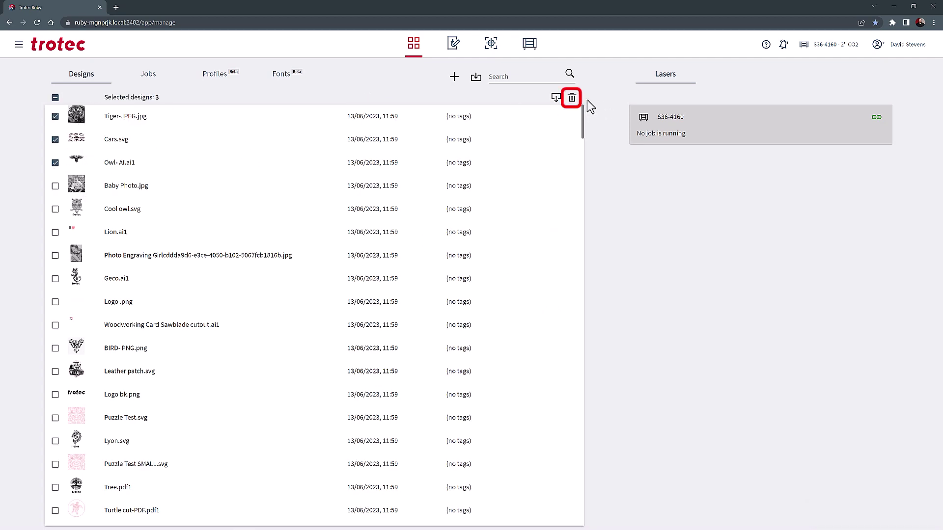
click(572, 98)
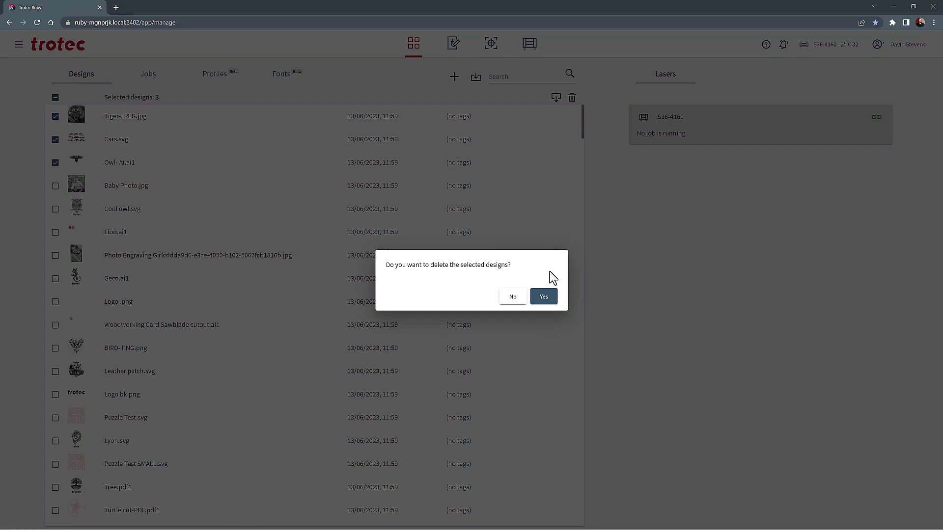
click(542, 301)
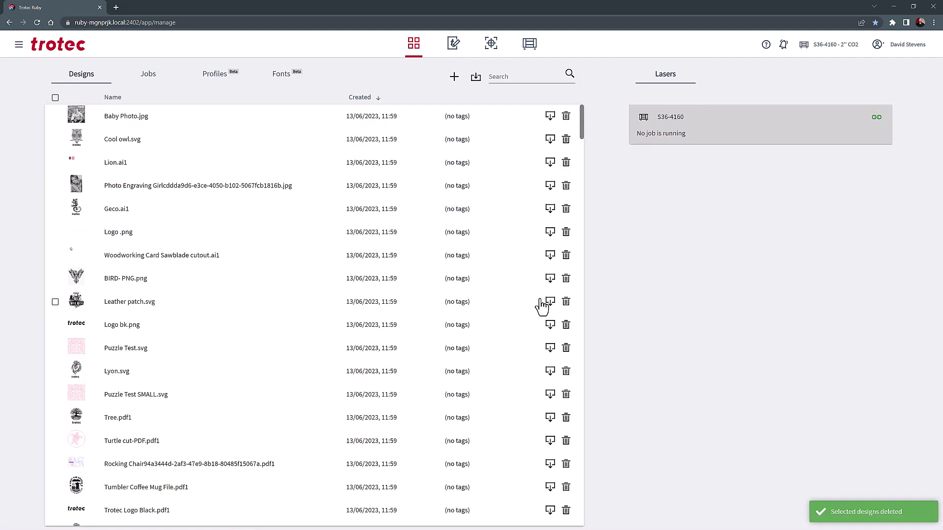
- Download the Baby Photo.jpg design and dismiss the download bar
click(550, 117)
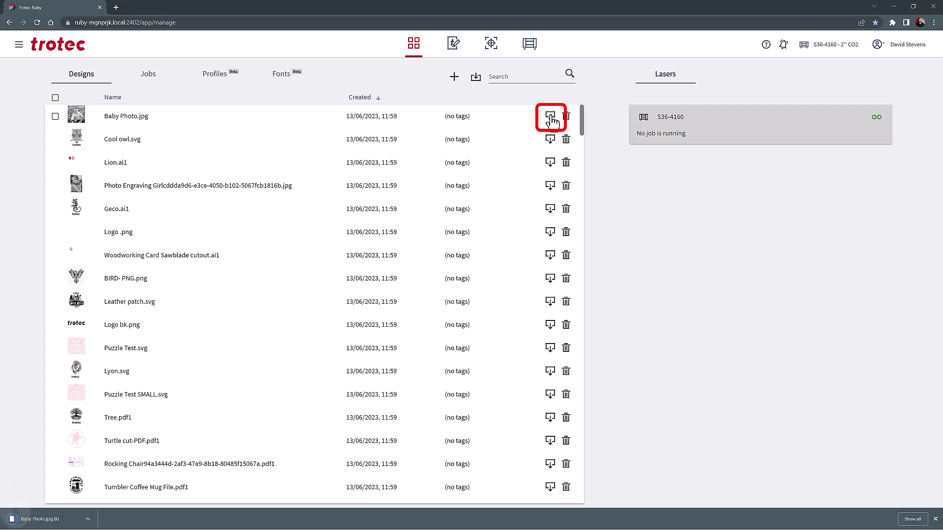
click(92, 520)
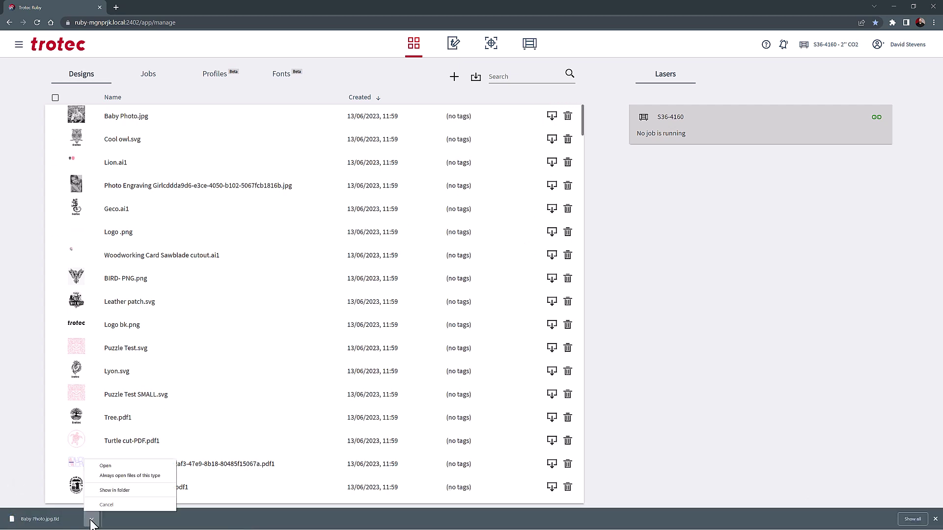
click(935, 520)
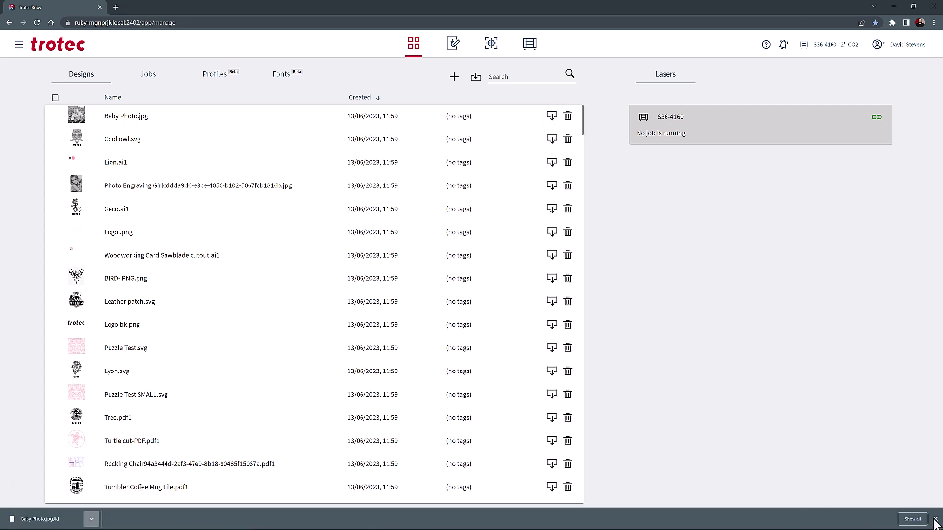
- Search designs for 'tree', clear the search, then add blank New design 223
click(506, 78)
text(tree)
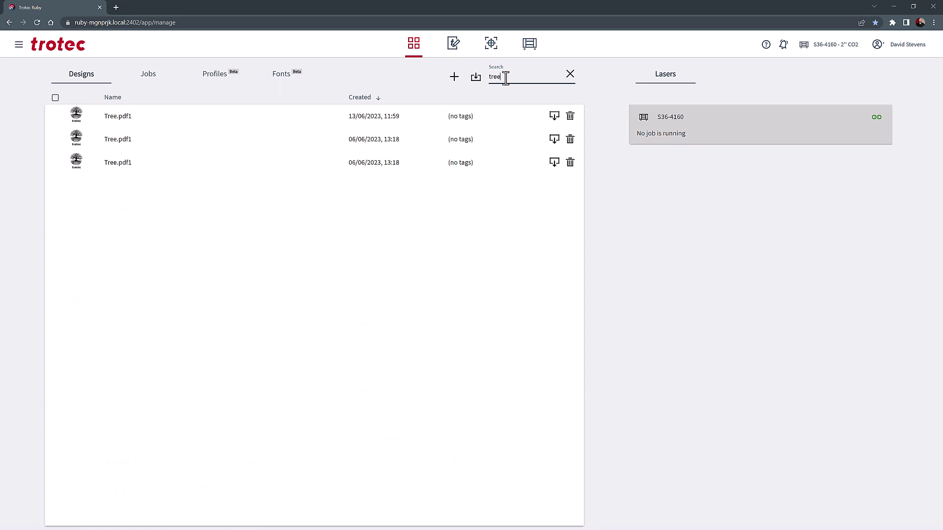
click(570, 74)
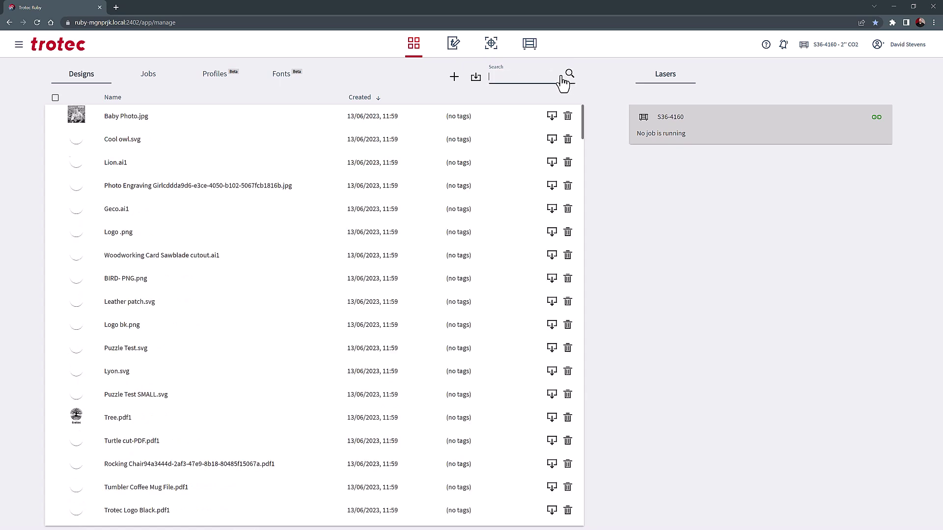
click(454, 78)
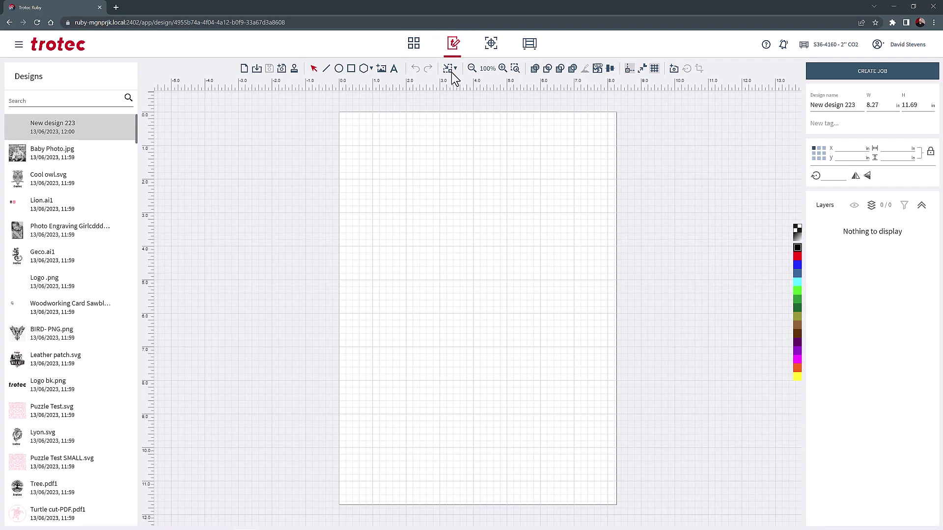
click(414, 46)
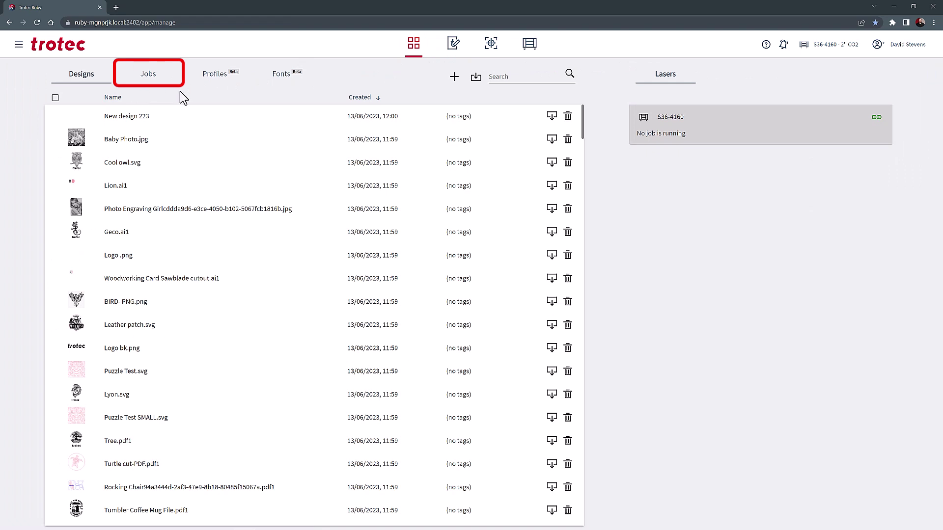
- Send footBIGFOOT.pdf from the Jobs list to the S36-4160 laser queue and review the queue
click(153, 78)
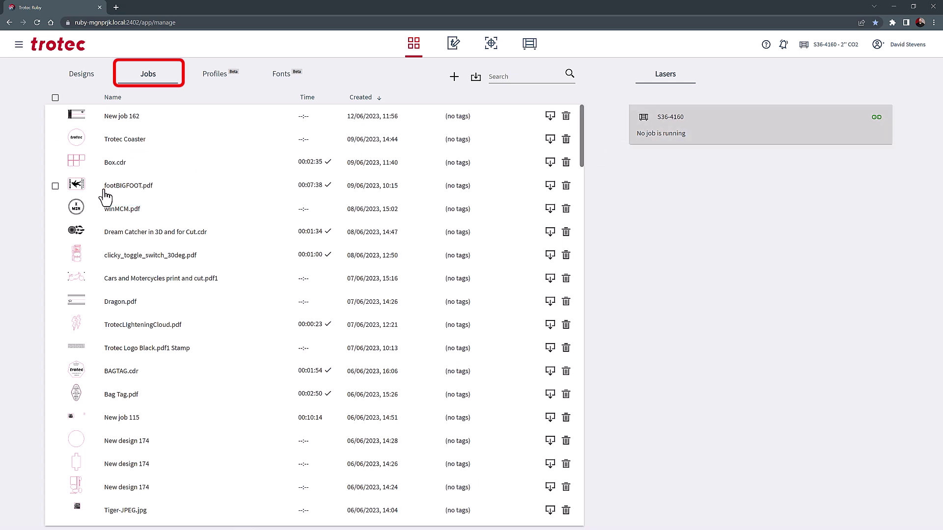
drag(106, 195, 710, 124)
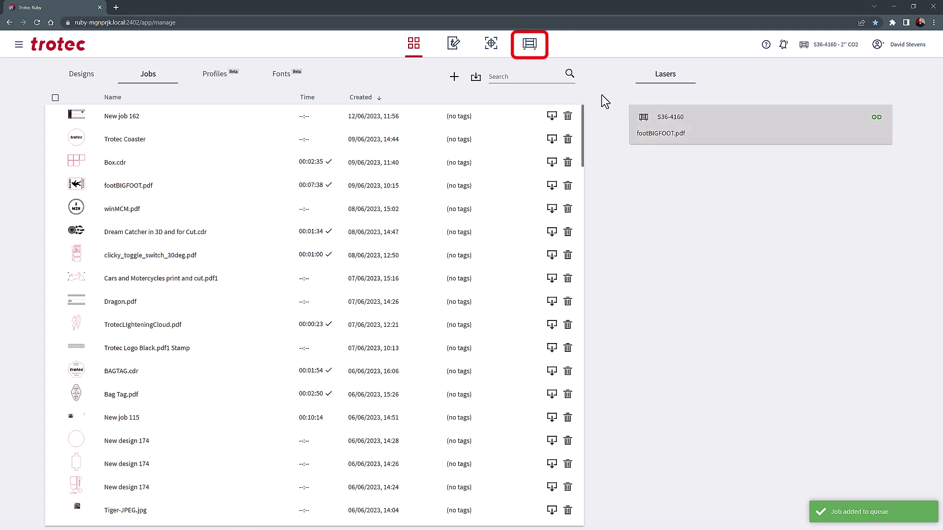
click(531, 45)
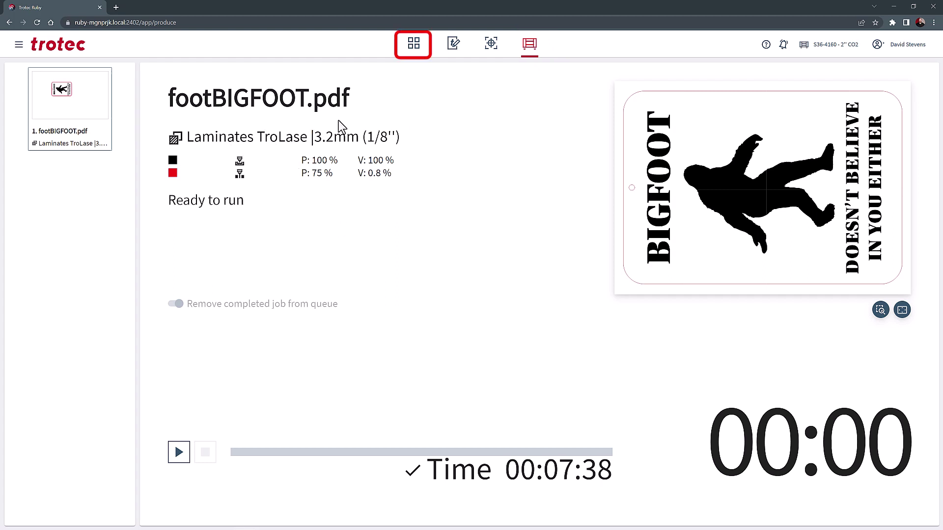
click(413, 47)
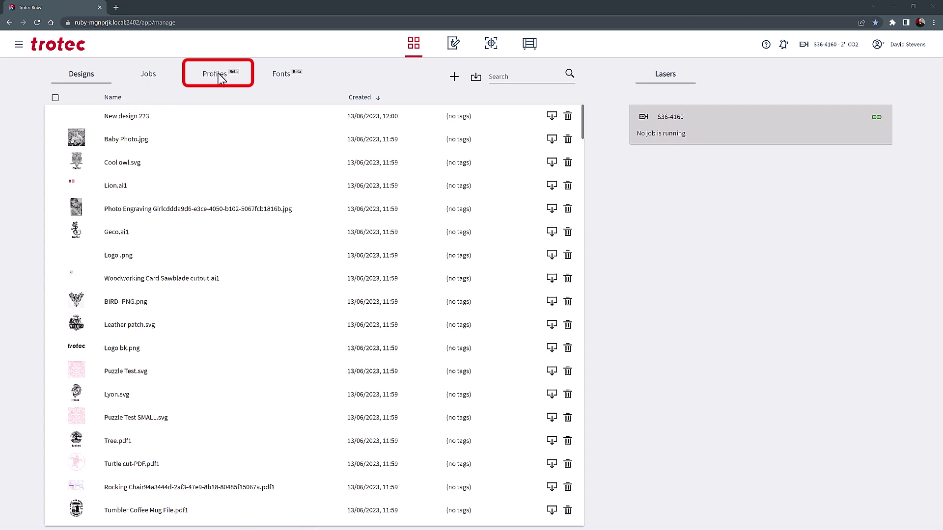
- Edit Tumbler- 20oz Profile so its material name is Powder Coated Metal
click(220, 78)
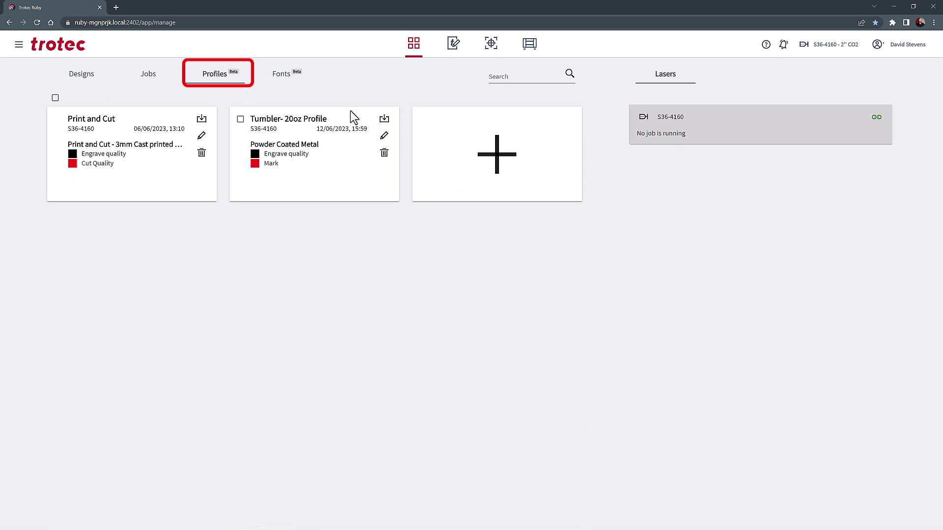
click(384, 138)
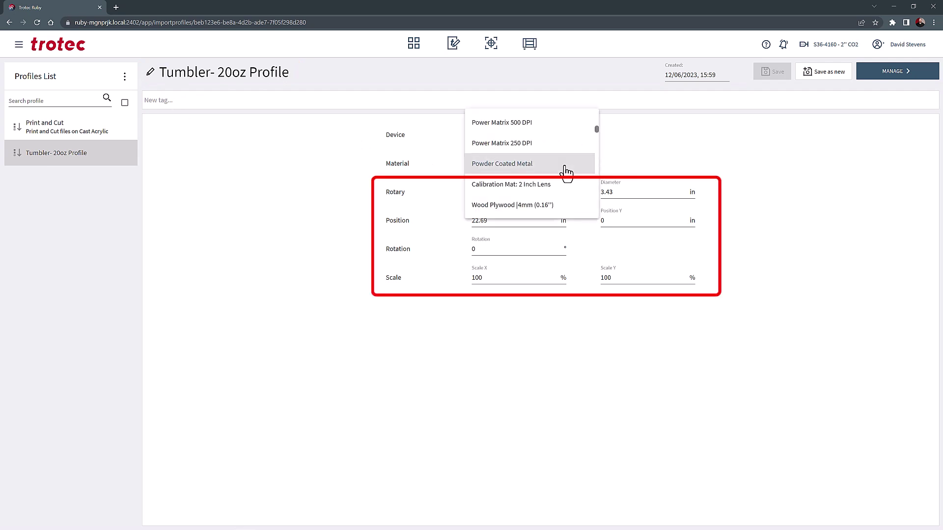
click(566, 171)
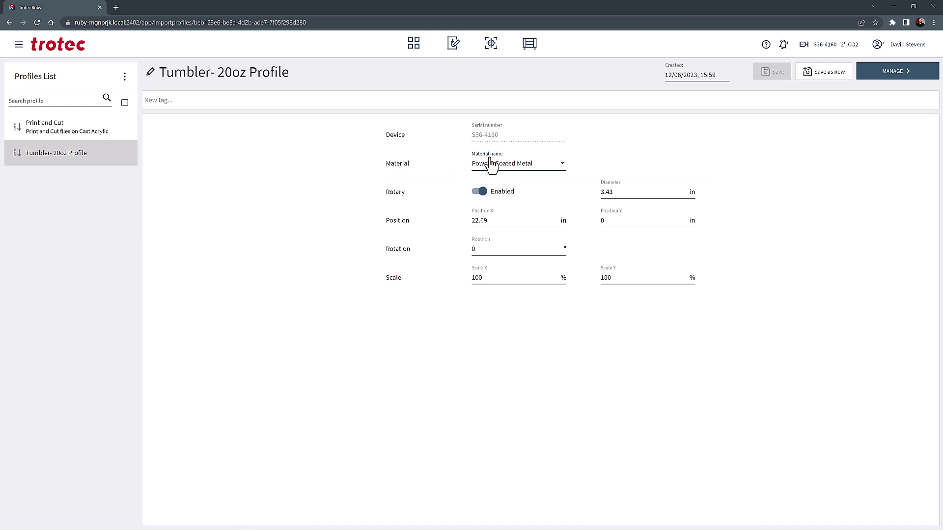
click(414, 45)
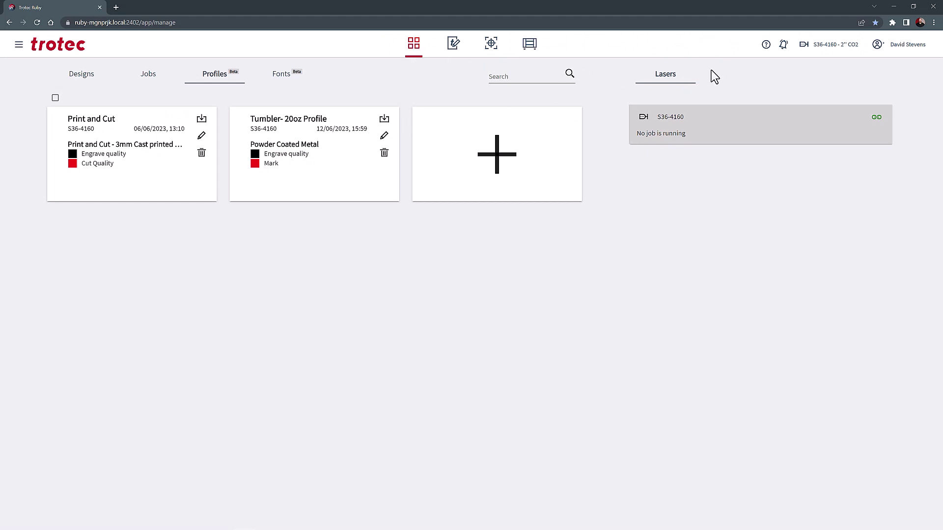
- Drop Tumbler Coffee Mug File from Explorer onto the Tumbler- 20oz Profile card
click(916, 10)
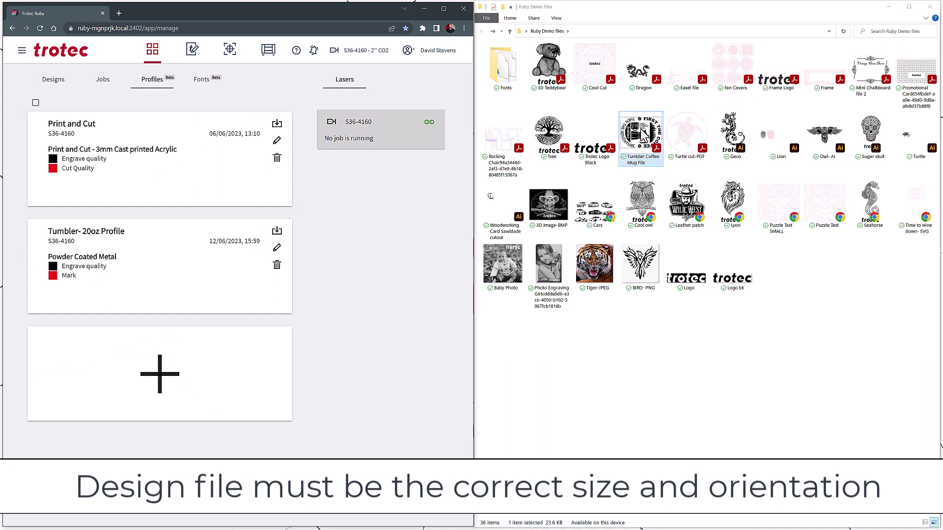
drag(644, 135, 191, 260)
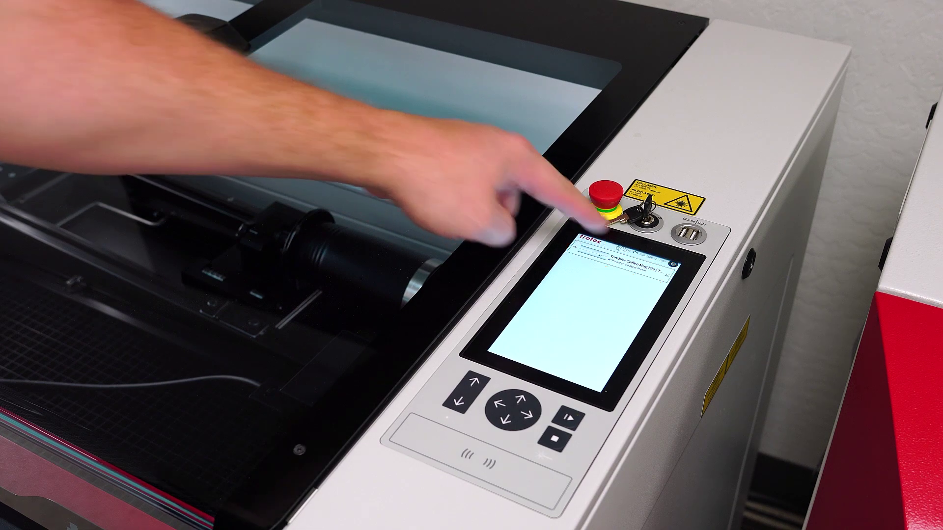
- Select the Tumbler Coffee Mug job on the laser touchscreen and run it
click(636, 263)
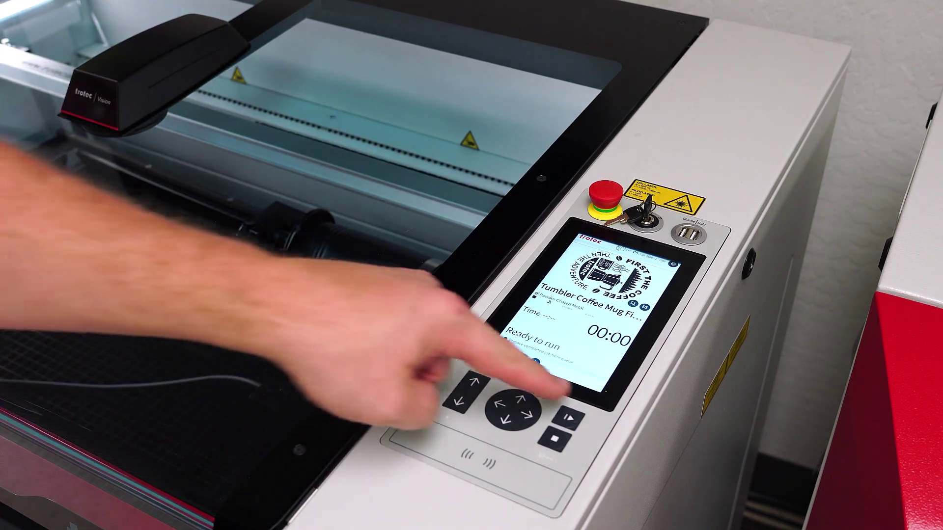
click(568, 418)
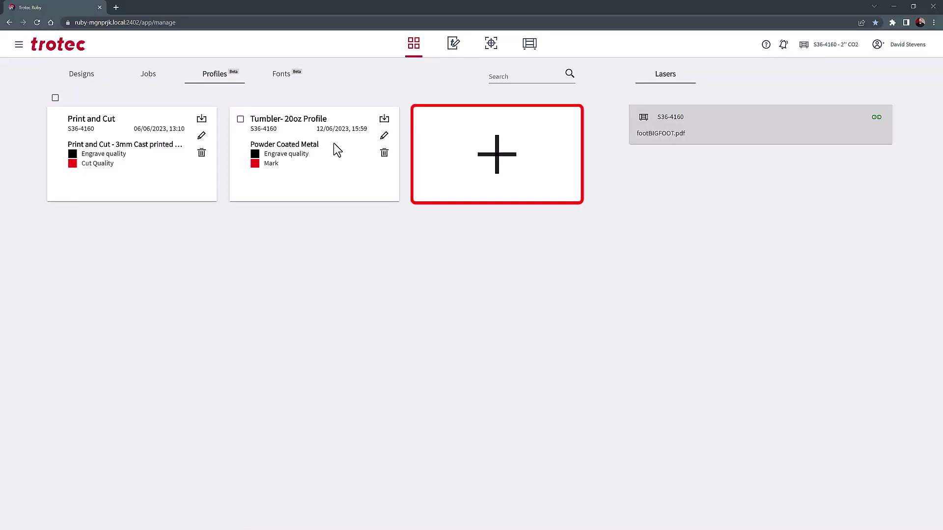
- Drag ALIENS__.TTF from the Fonts folder into Ruby's Fonts tab, then maximize Chrome
click(282, 81)
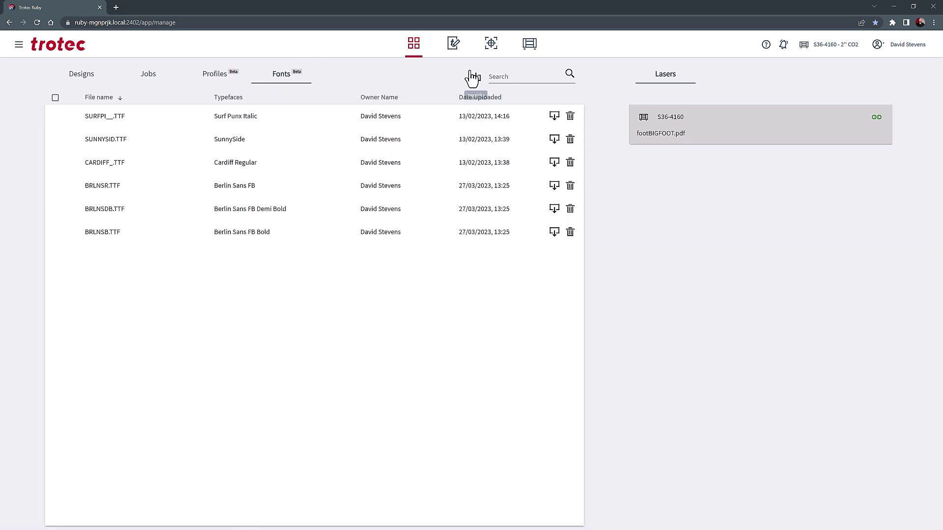
click(917, 8)
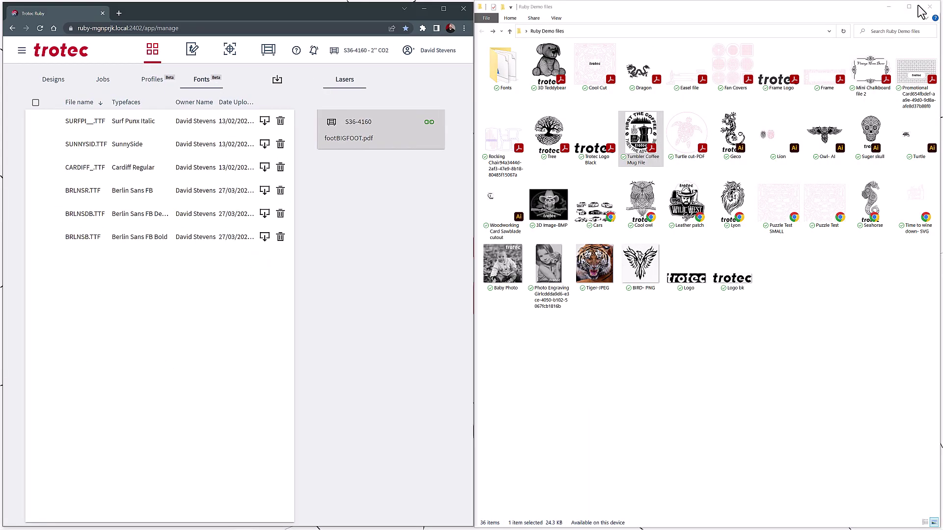
double_click(499, 79)
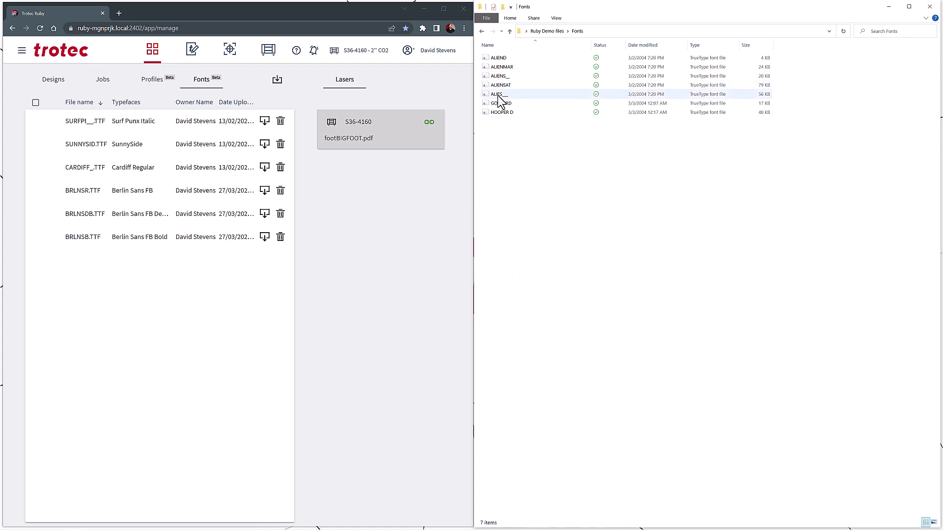
drag(500, 76, 182, 201)
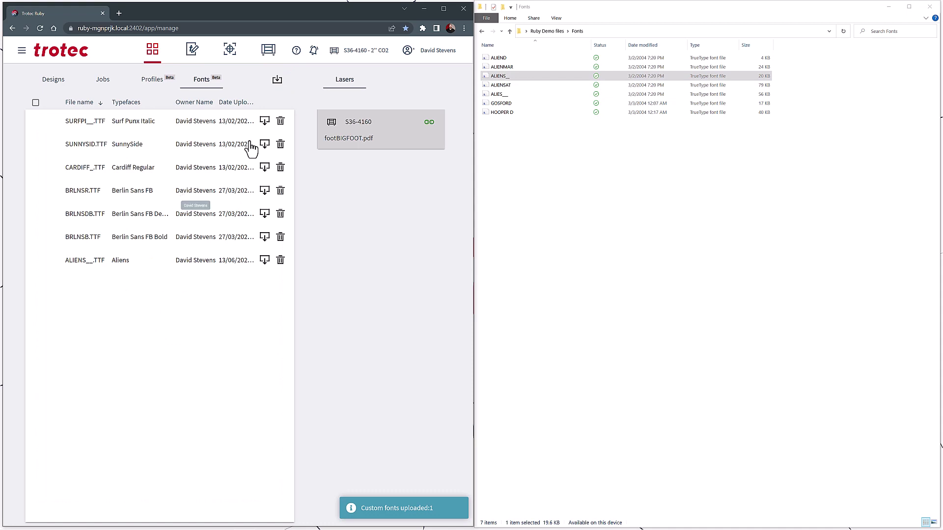
click(444, 8)
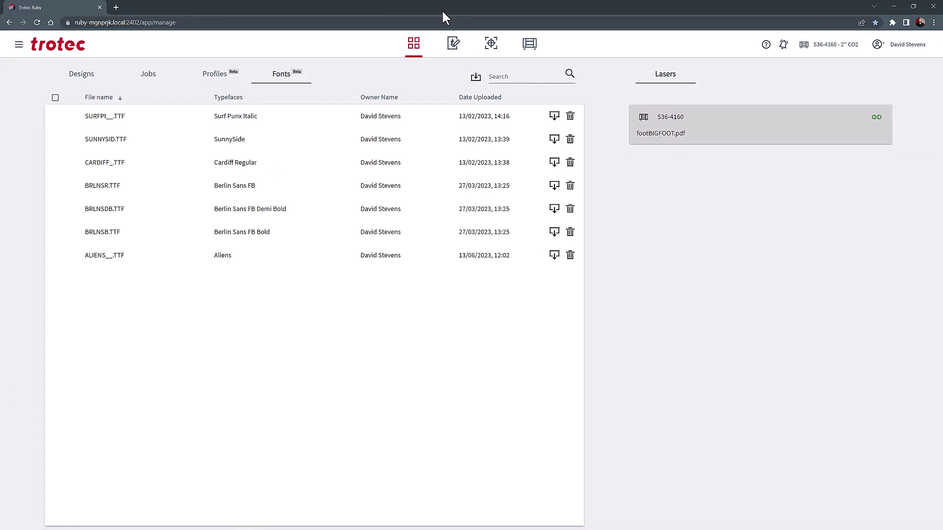